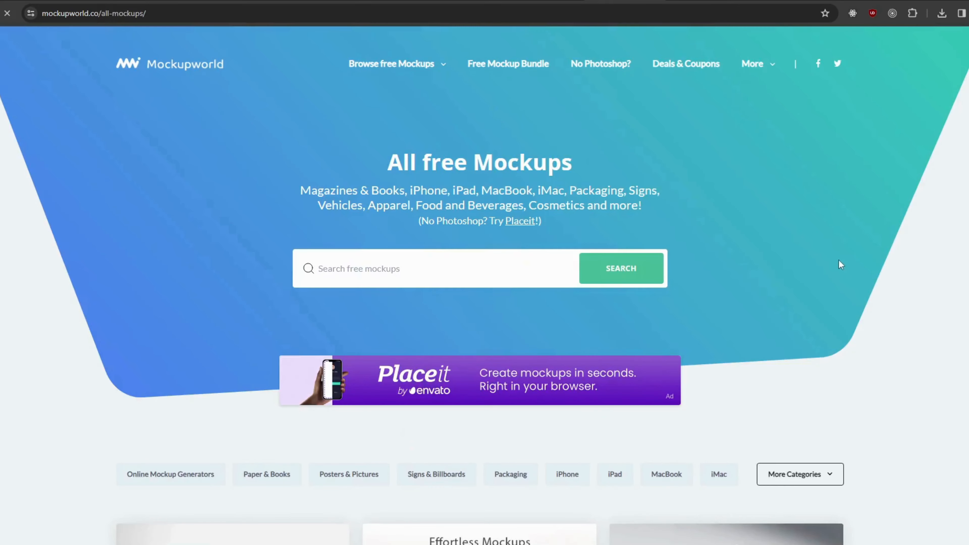
Browse the free mockups on Mockupworld and filter them to the Cosmetics category
scroll(853, 249, "down", 15)
scroll(858, 250, "down", 5)
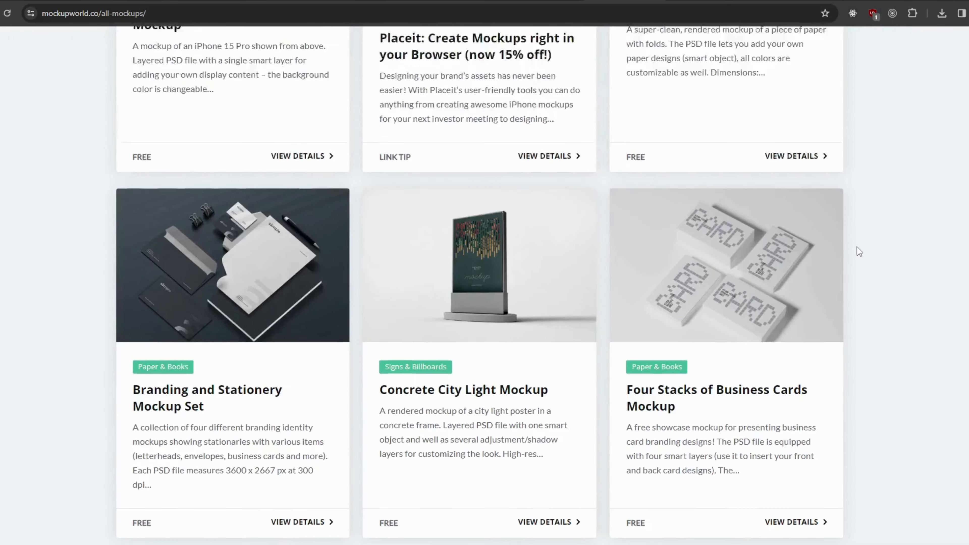
scroll(859, 249, "up", 14)
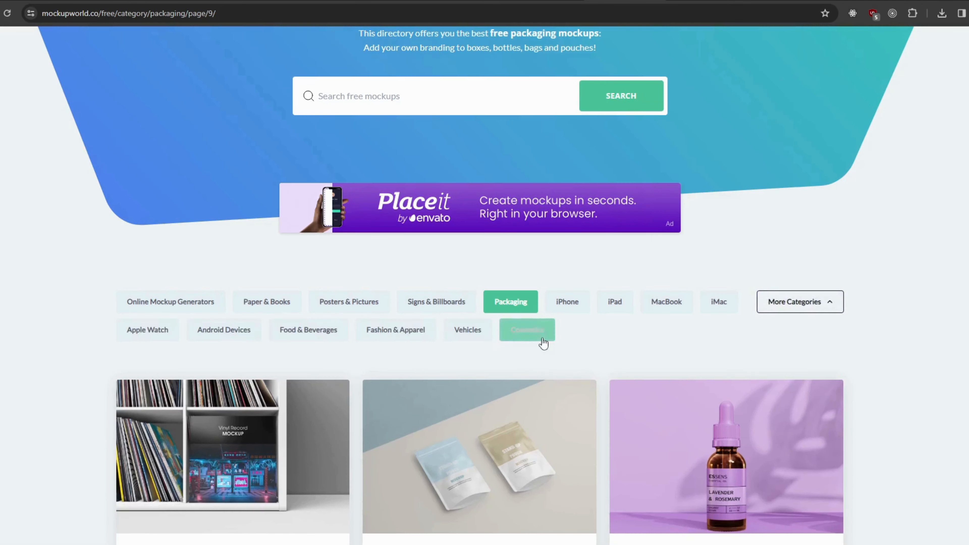
left_click(538, 334)
scroll(826, 253, "down", 15)
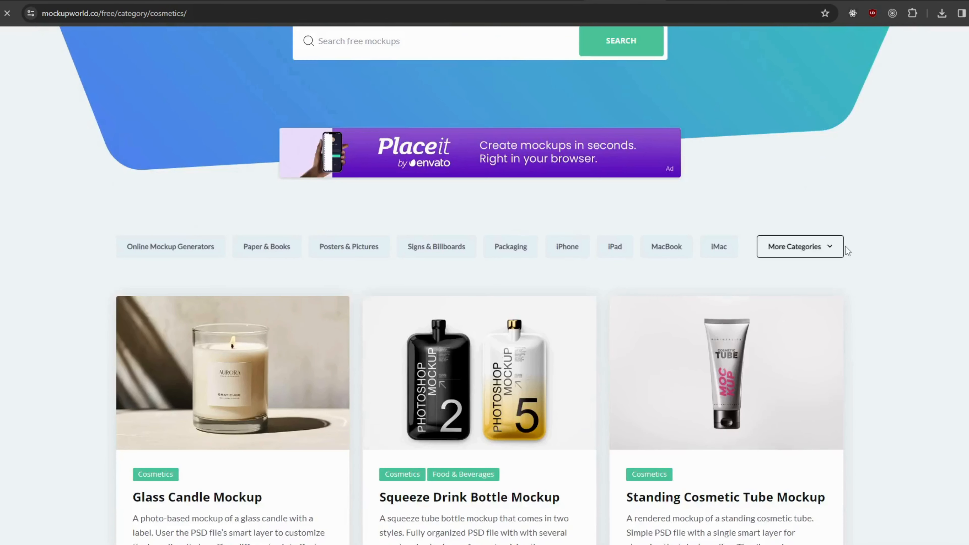
scroll(852, 241, "down", 10)
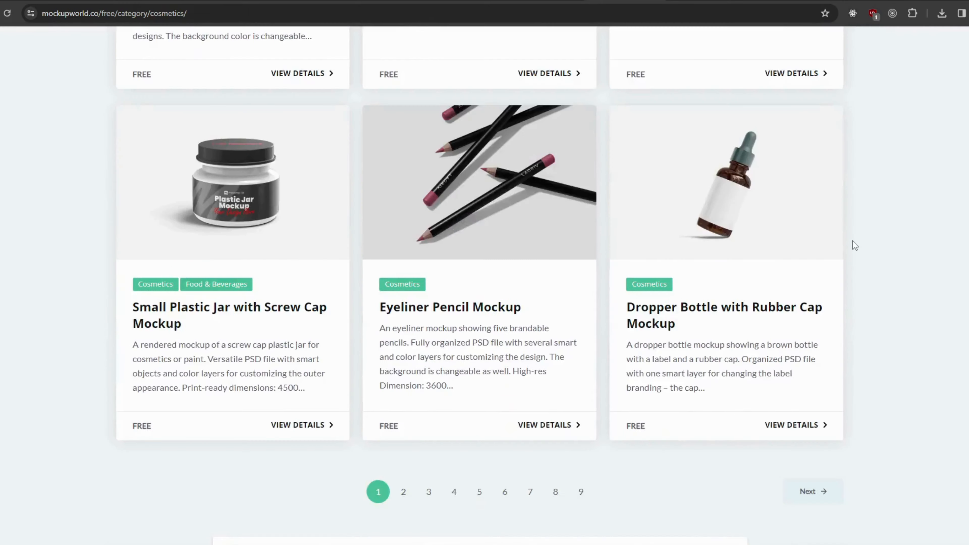
Go to page 6 of the Cosmetics listings and request the free download of the Cosmetics Tube and Jar Mockup
left_click(504, 217)
scroll(875, 206, "down", 20)
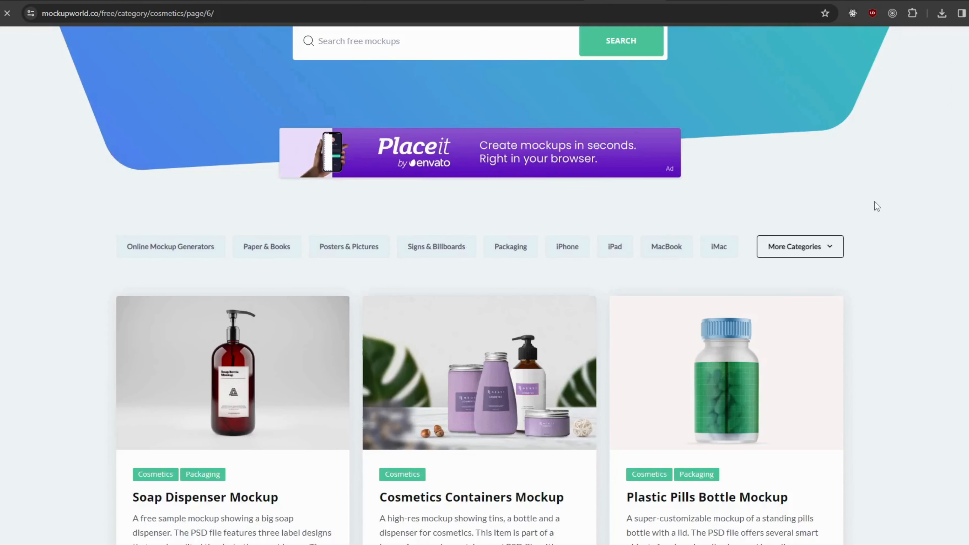
scroll(874, 203, "down", 4)
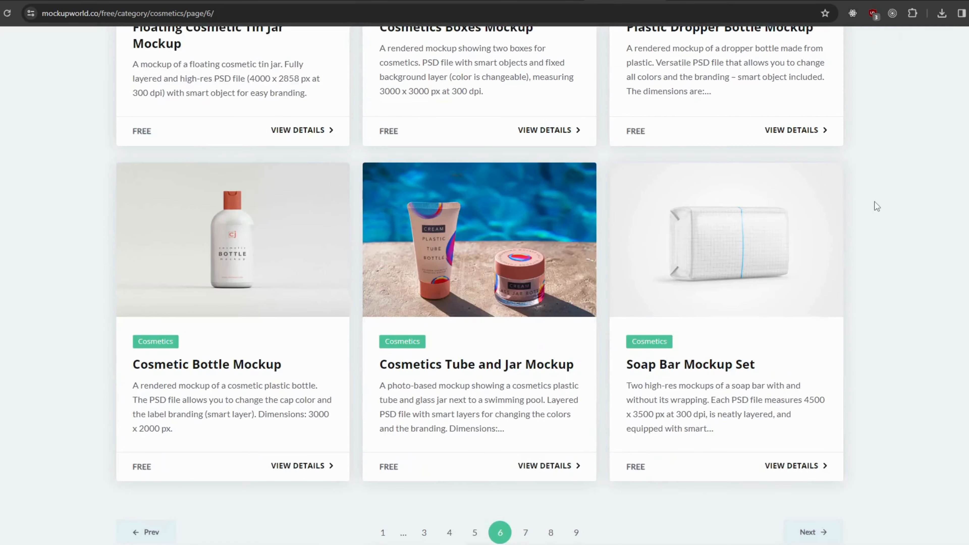
left_click(495, 241)
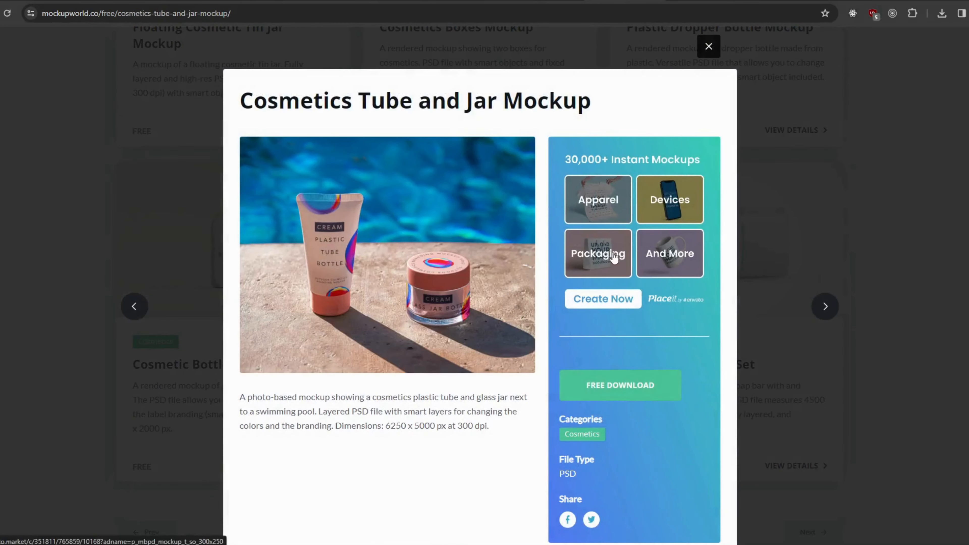
left_click(598, 391)
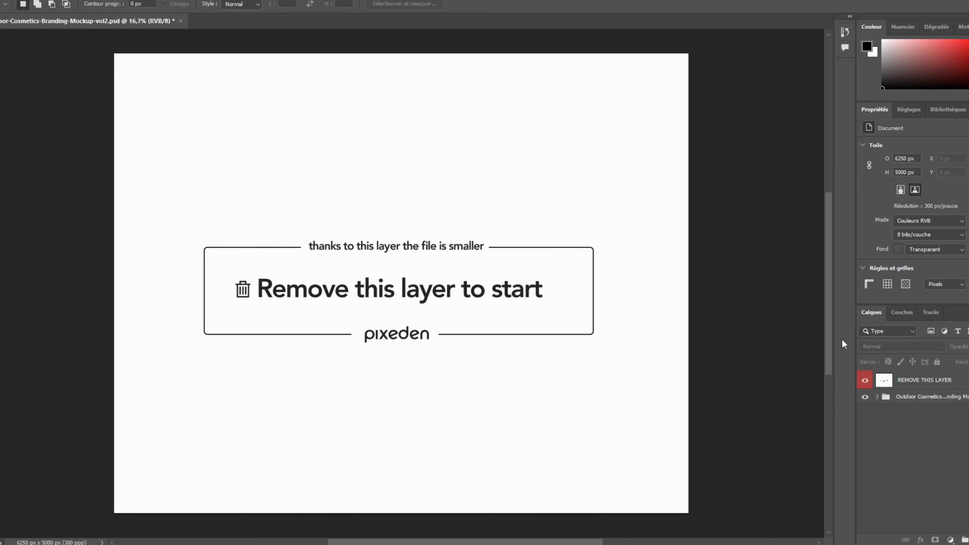
Check what the REMOVE THIS LAYER cover layer hides, and delete it from the mockup file
left_click(865, 380)
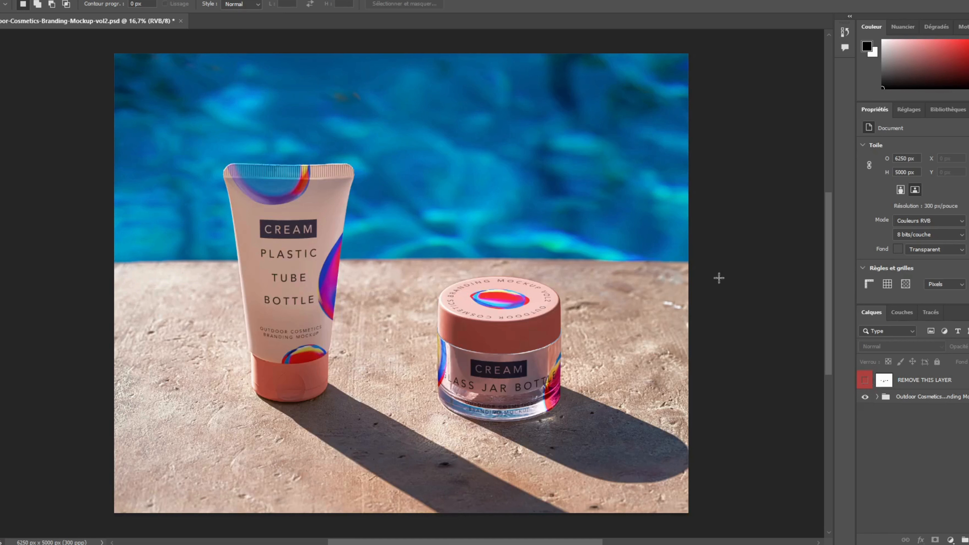
left_click(865, 381)
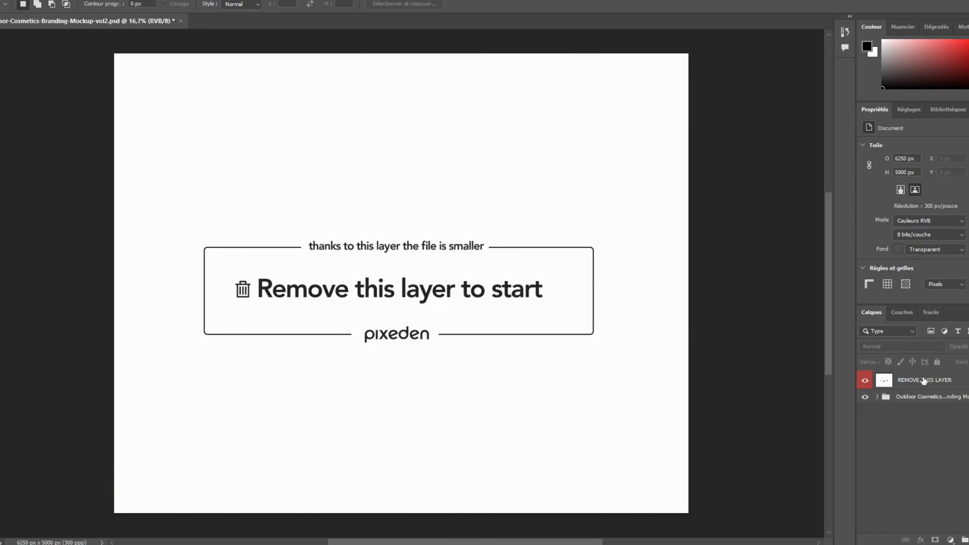
left_click_drag(923, 381, 968, 539)
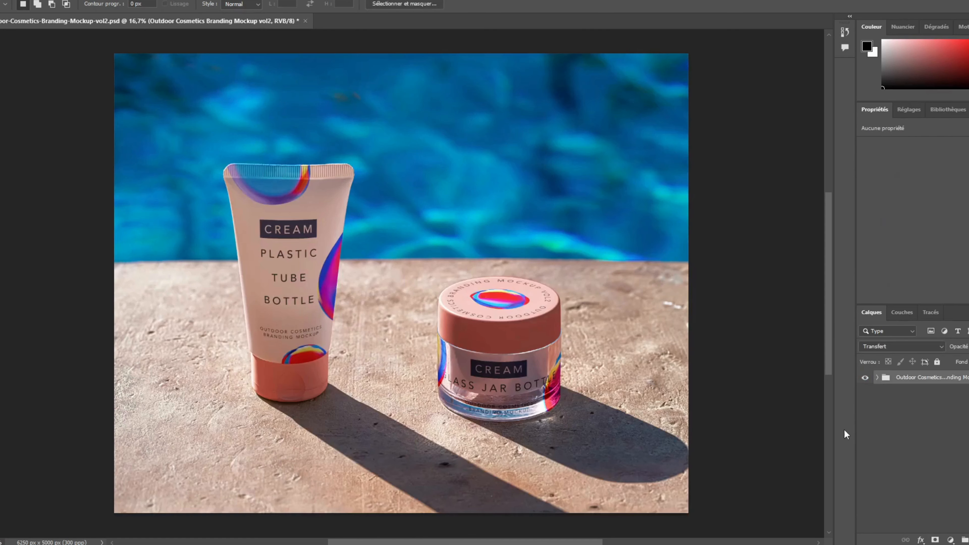
Check the main Outdoor Cosmetics Branding Mockup group by hiding and showing it, and expand it
left_click(865, 380)
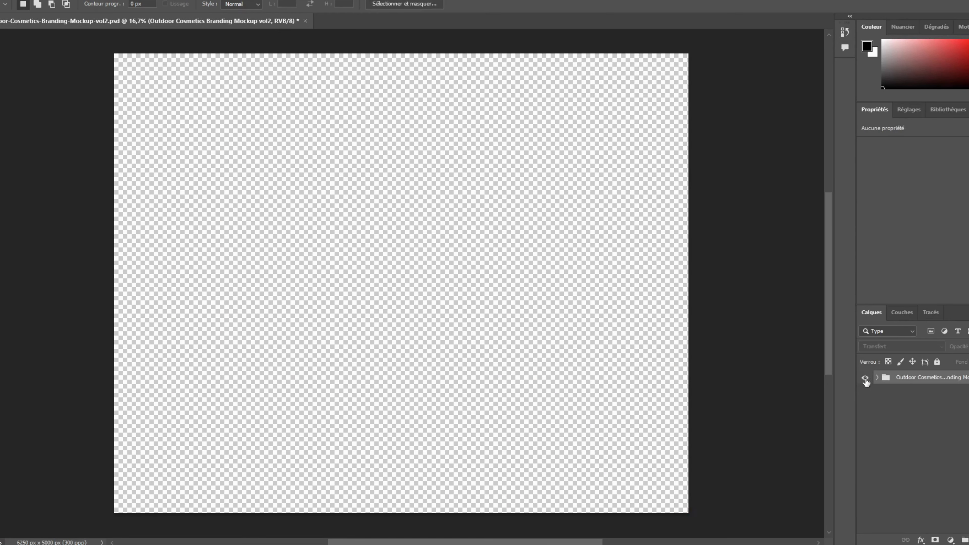
left_click(865, 379)
left_click(865, 380)
left_click(865, 379)
left_click(877, 377)
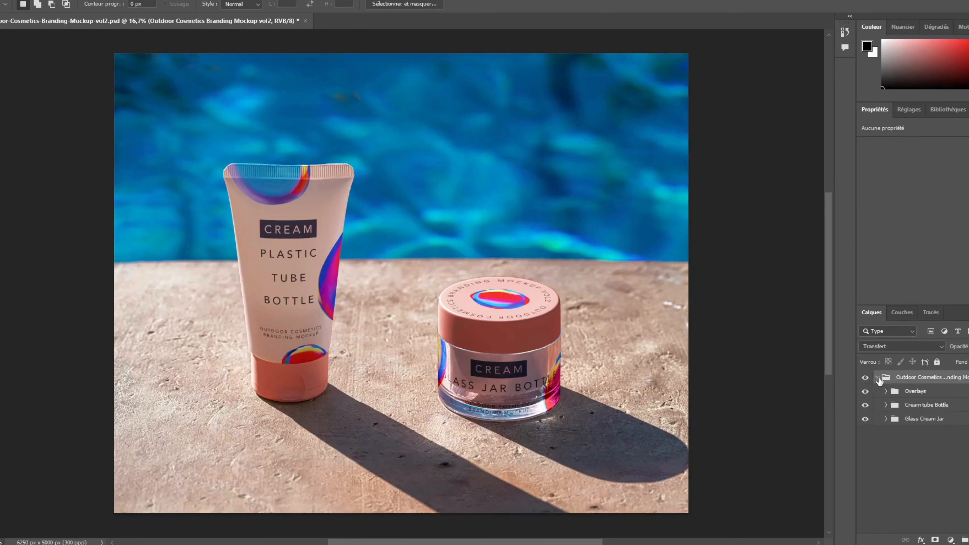
Hide and show the Overlays, Cream tube Bottle and Glass Cream Jar groups to examine what each one controls
left_click(864, 391)
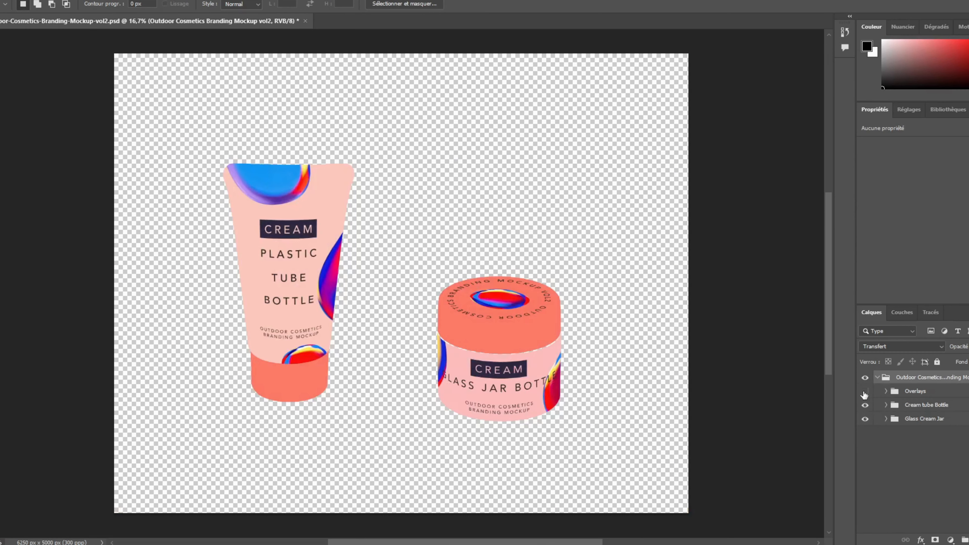
left_click(865, 391)
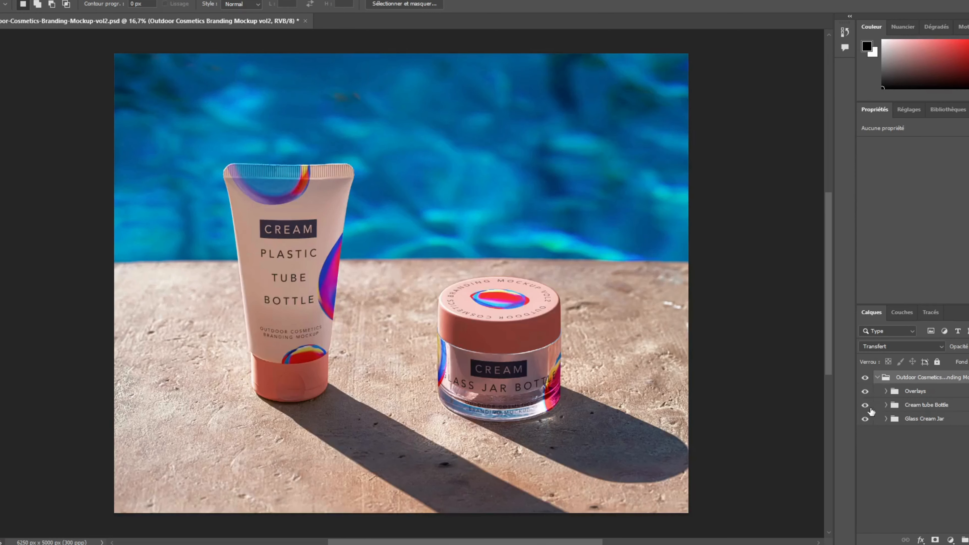
left_click(865, 405)
left_click(865, 405)
left_click(864, 405)
left_click(865, 405)
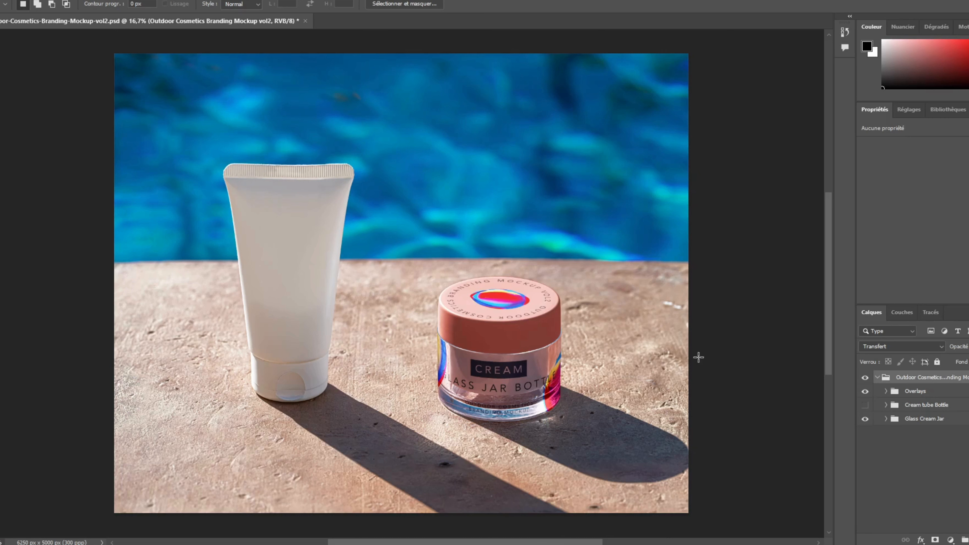
left_click(865, 405)
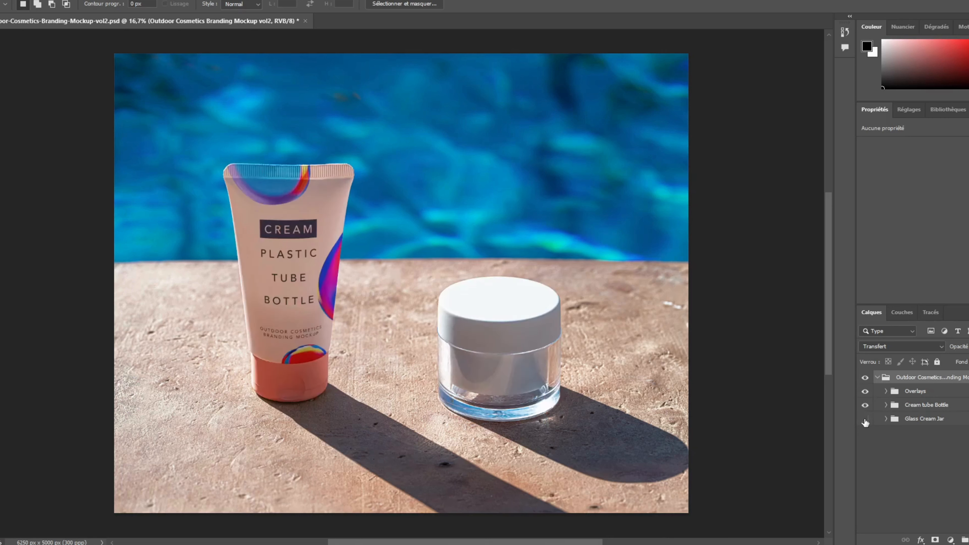
left_click(864, 418)
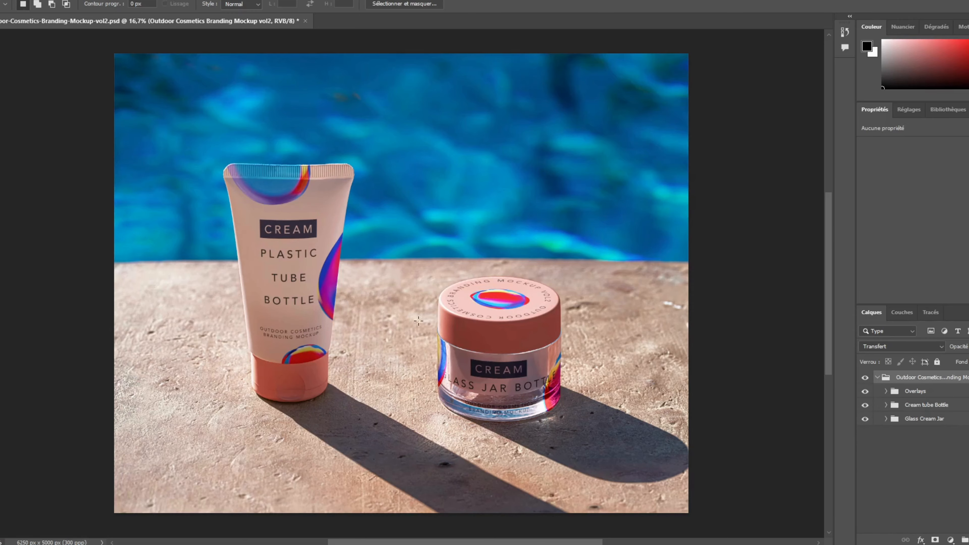
Examine the glass jar's label, lid and reflections up close in the mockup
scroll(484, 405, "up", 6)
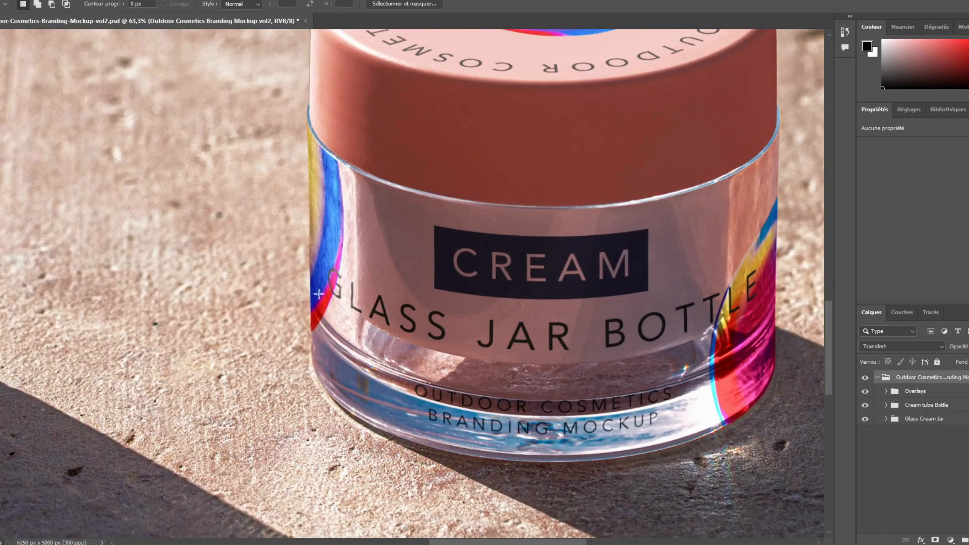
scroll(650, 436, "down", 3)
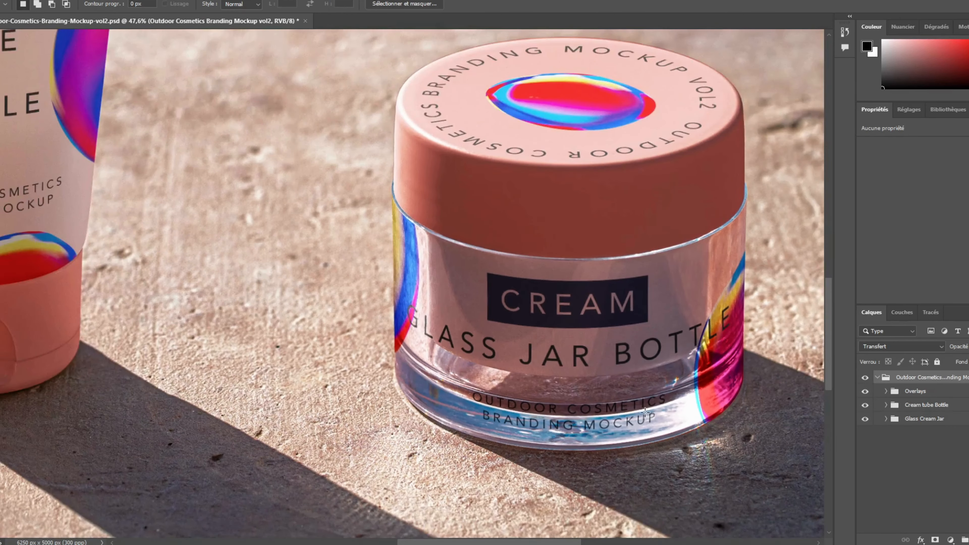
scroll(645, 411, "up", 3)
scroll(645, 411, "down", 4)
scroll(643, 409, "down", 5)
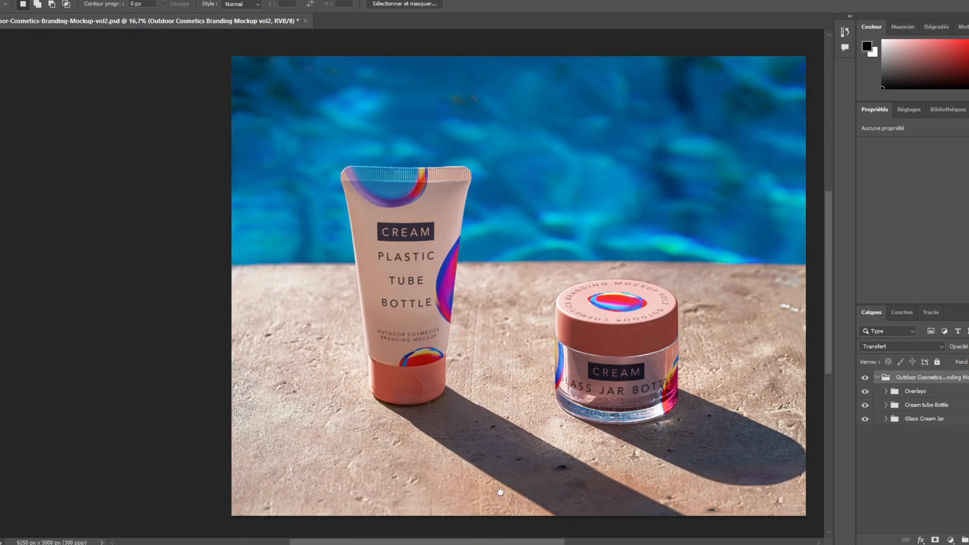
left_click_drag(500, 491, 404, 501)
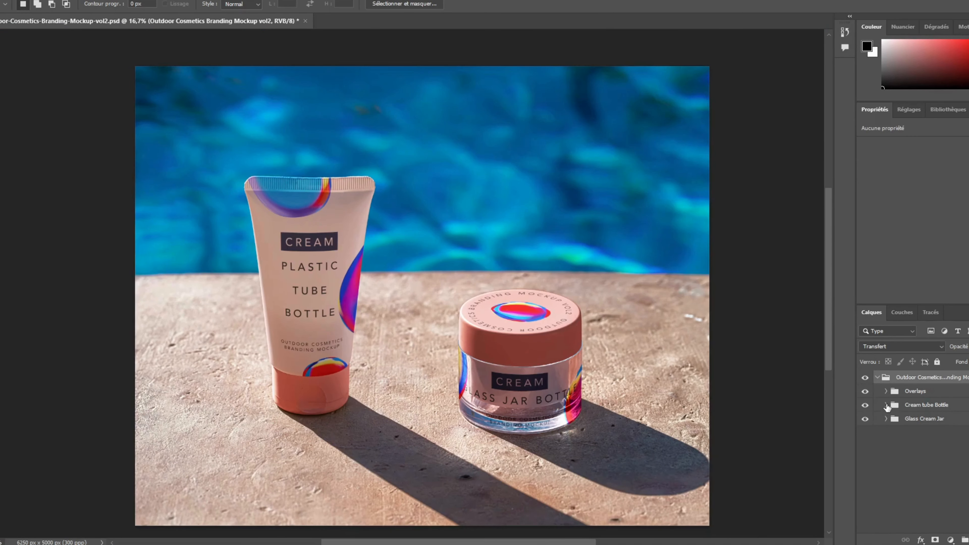
Expand the Cream tube Bottle group and open the contents of its PUT YOUR DESIGN HERE smart object
left_click(885, 405)
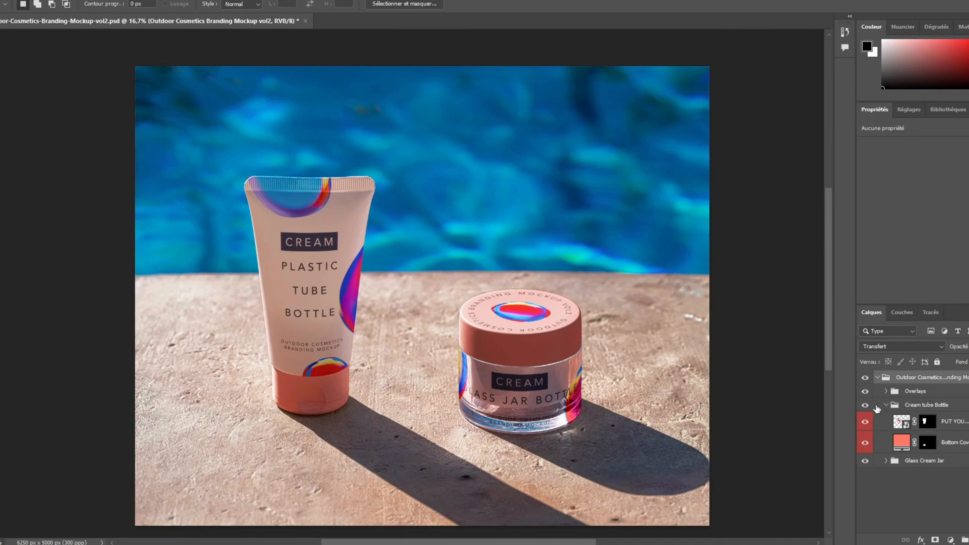
double_click(947, 423)
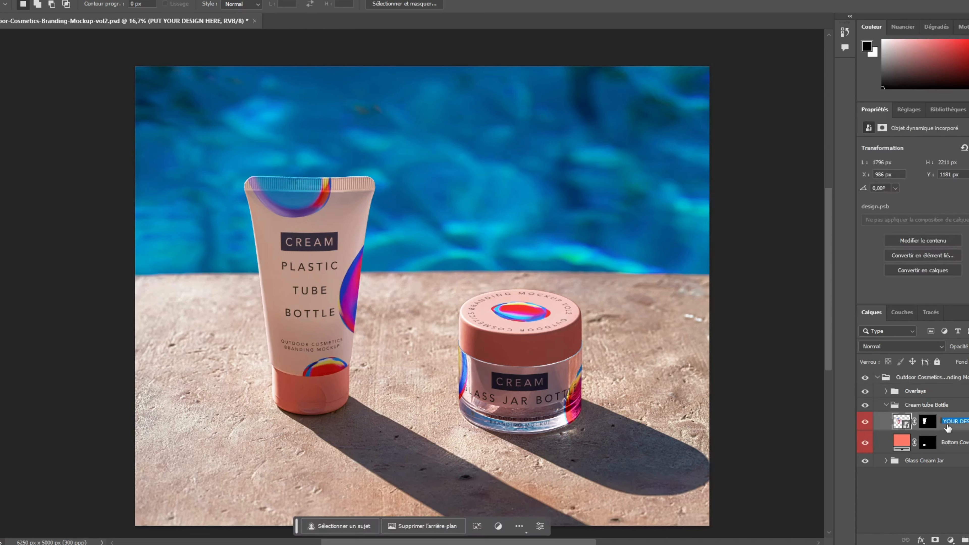
left_click(865, 421)
left_click(865, 422)
left_click(865, 461)
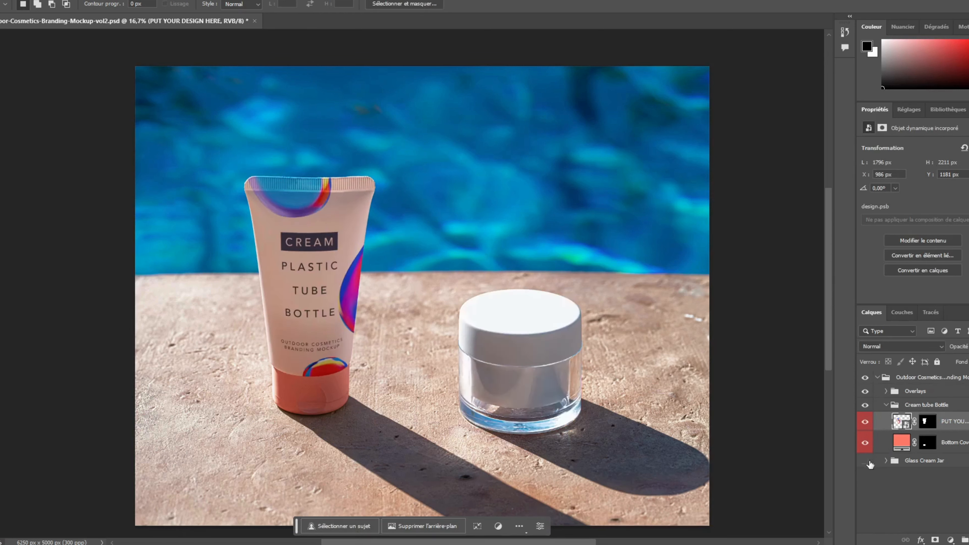
left_click(865, 461)
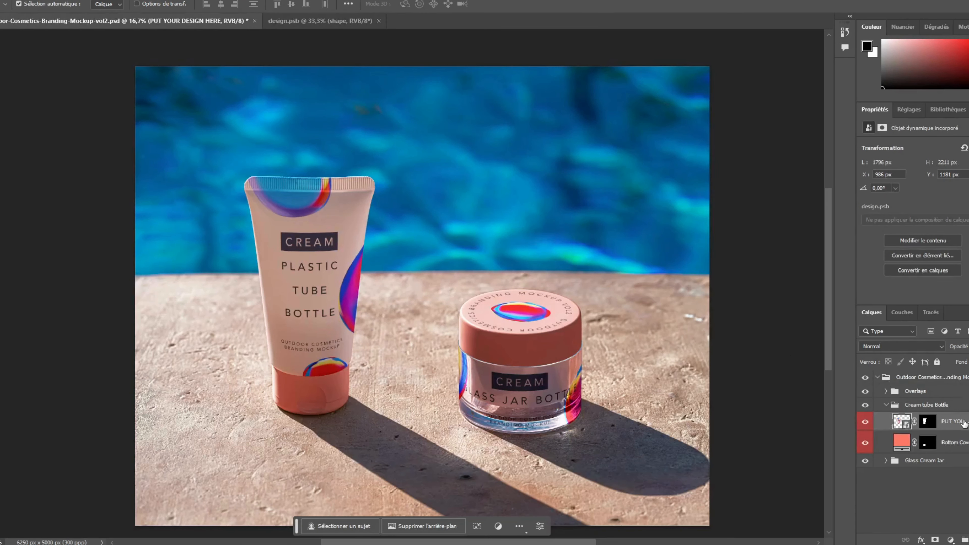
left_click(923, 240)
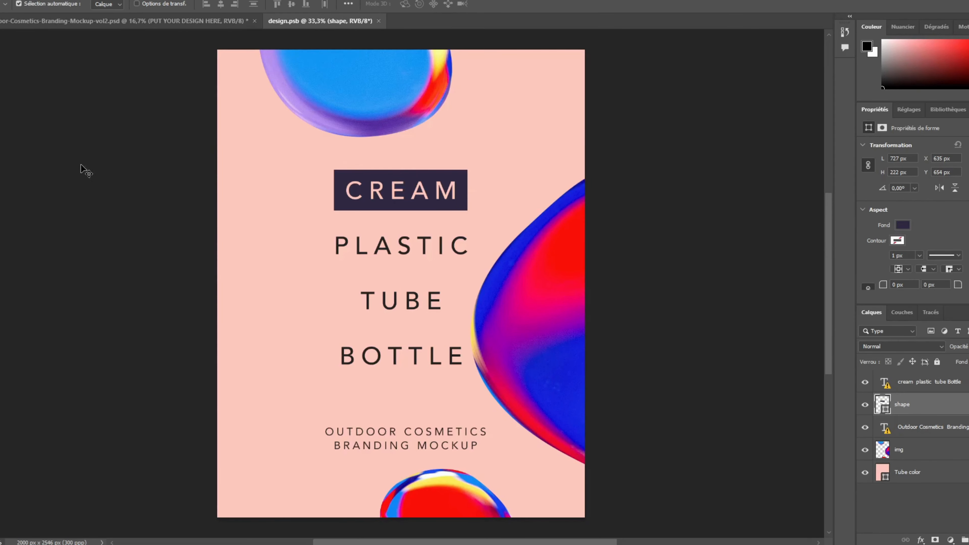
Compare the mockup document with its design.psb source artwork, ending in design.psb
left_click(0, 0)
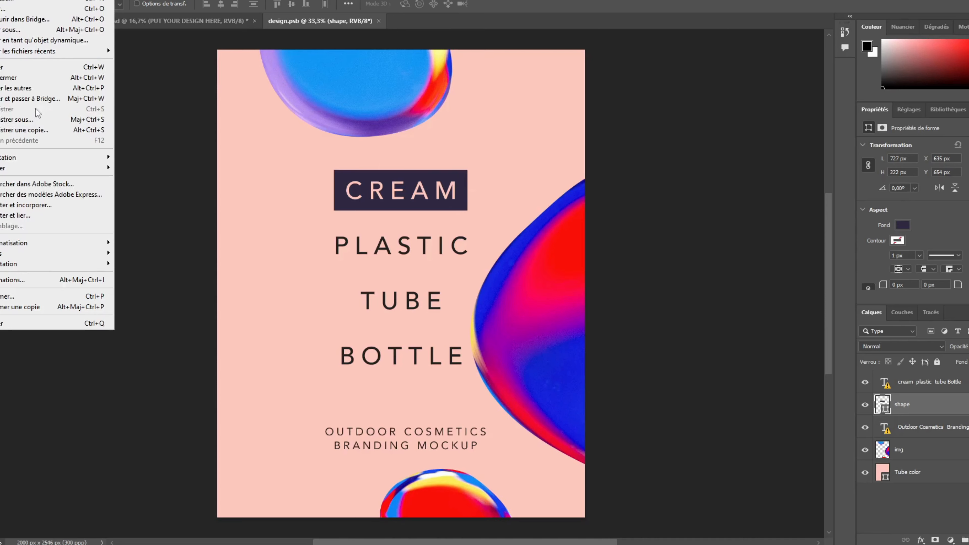
left_click(191, 90)
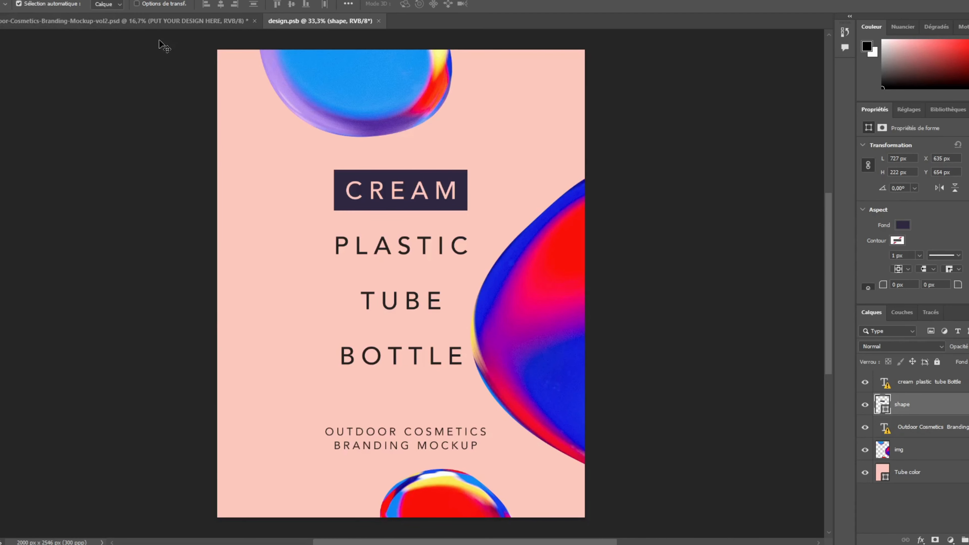
left_click(153, 21)
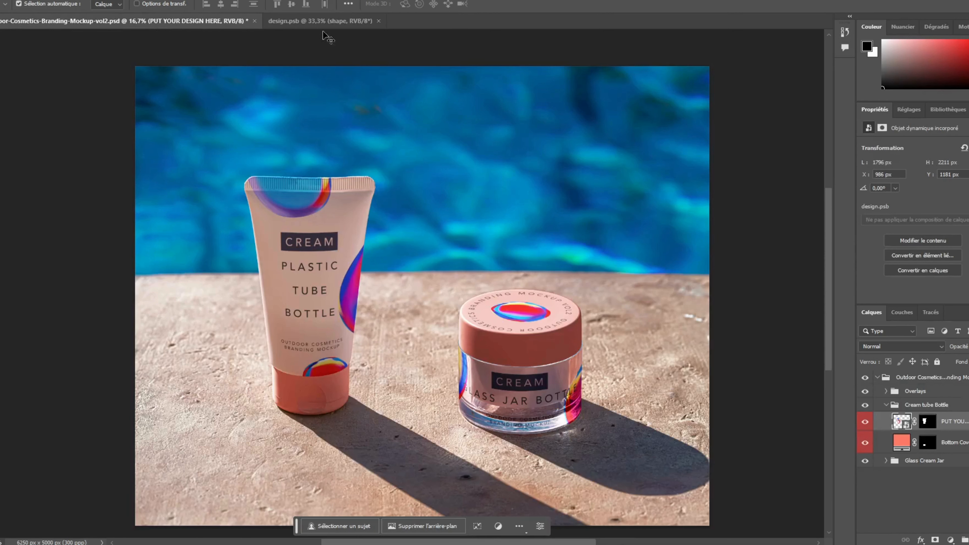
left_click(321, 21)
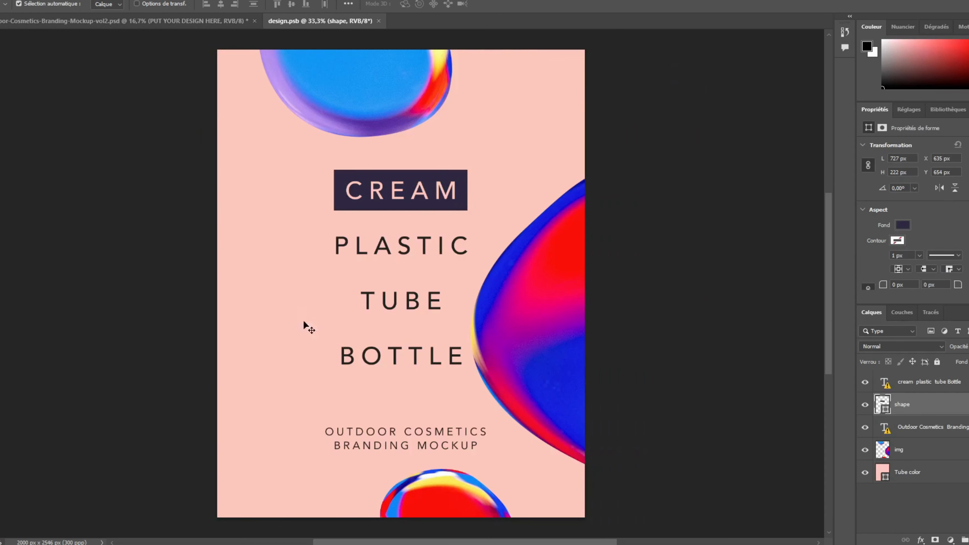
Delete the text, shape, img and Tube color layers from design.psb and add one empty layer
left_click(488, 148)
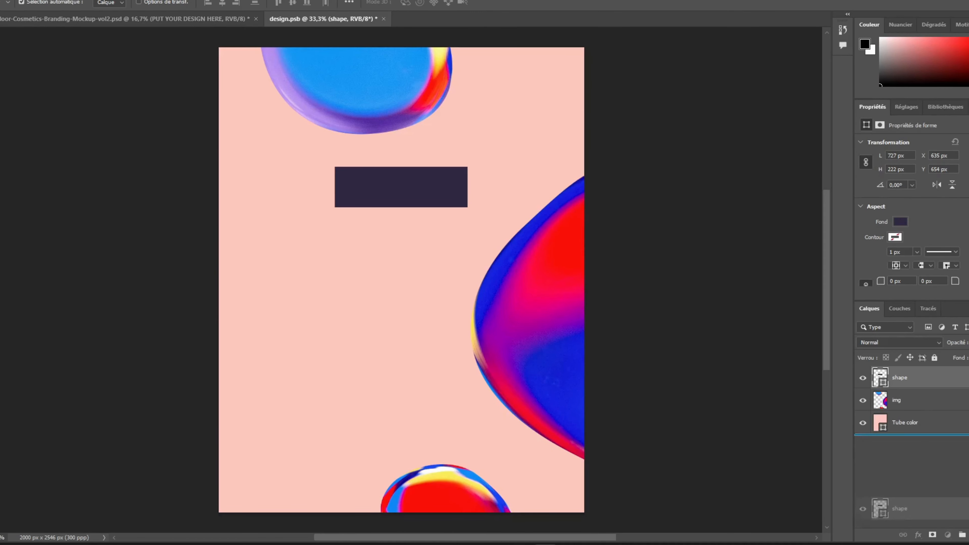
key("Delete")
left_click_drag(917, 386, 962, 534)
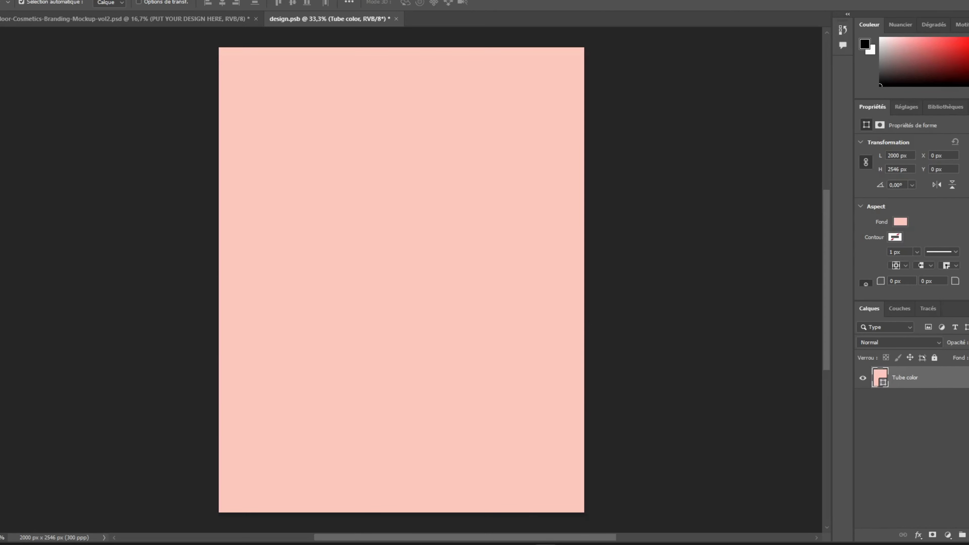
left_click(968, 535)
left_click_drag(928, 400, 968, 534)
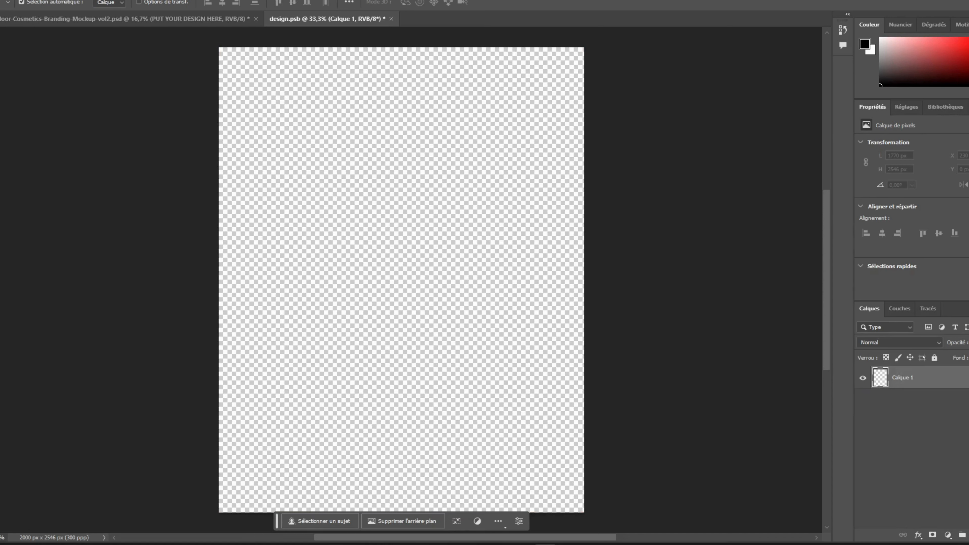
Place SUNNY.png from the NOUVEAUX PROJETS folder as an embedded image filling design.psb, and accept the placement
left_click(0, 0)
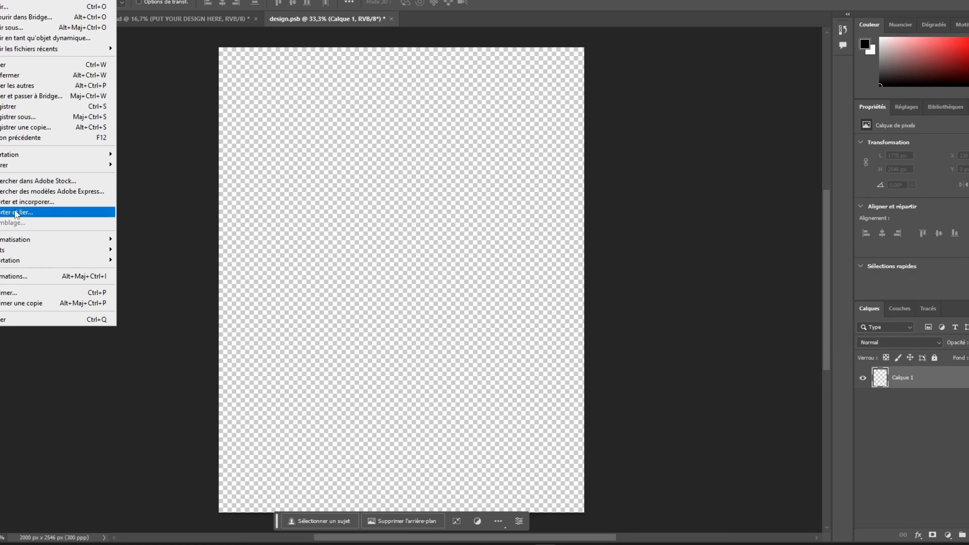
left_click(13, 201)
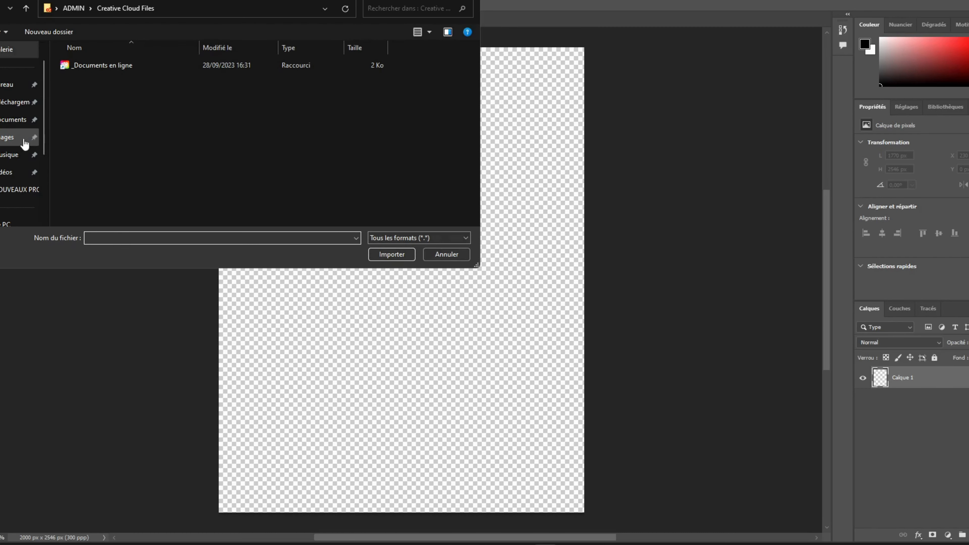
scroll(14, 74, "up", 1)
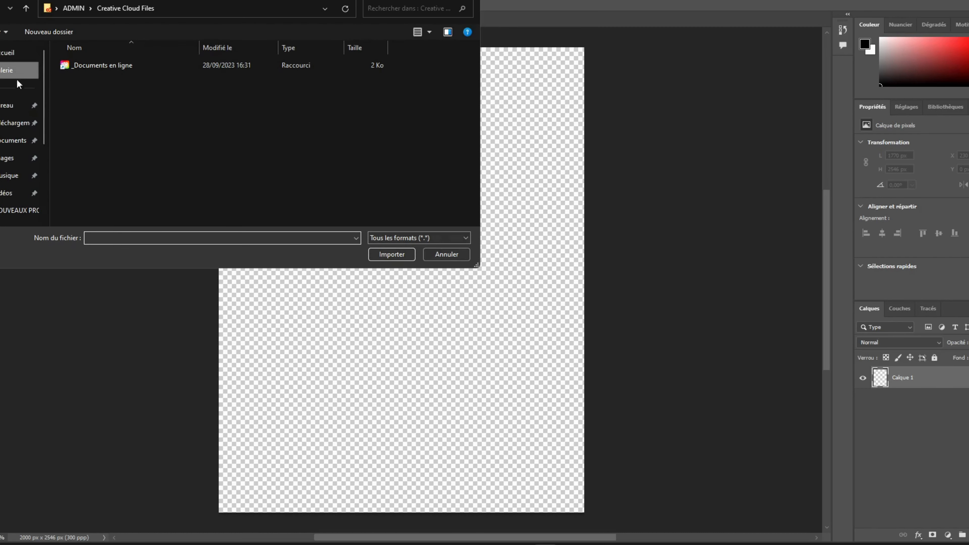
left_click(17, 209)
left_click(338, 77)
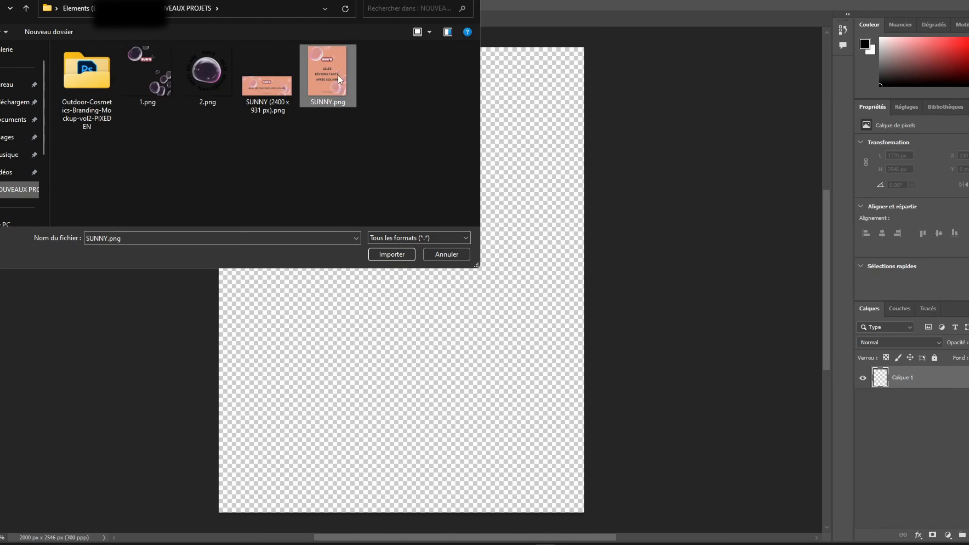
left_click(393, 254)
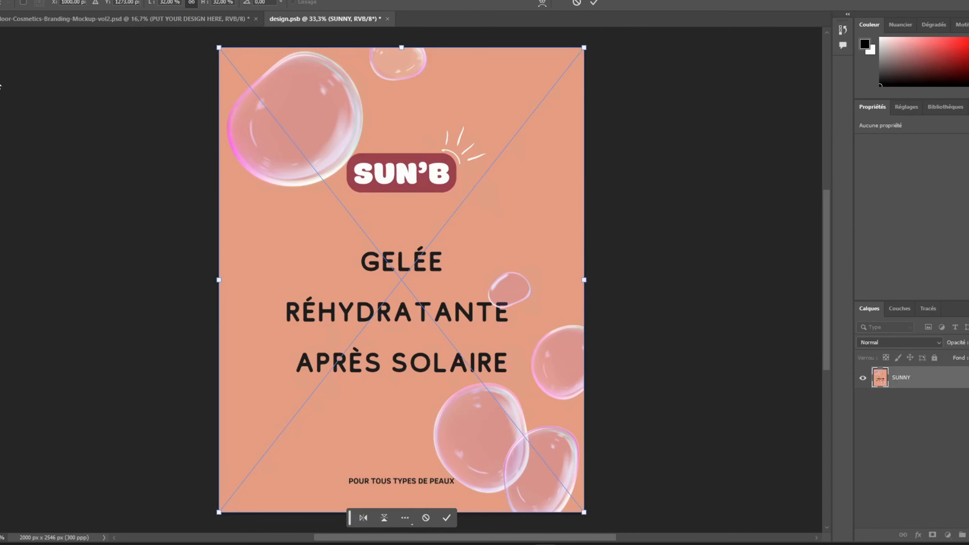
key("Return")
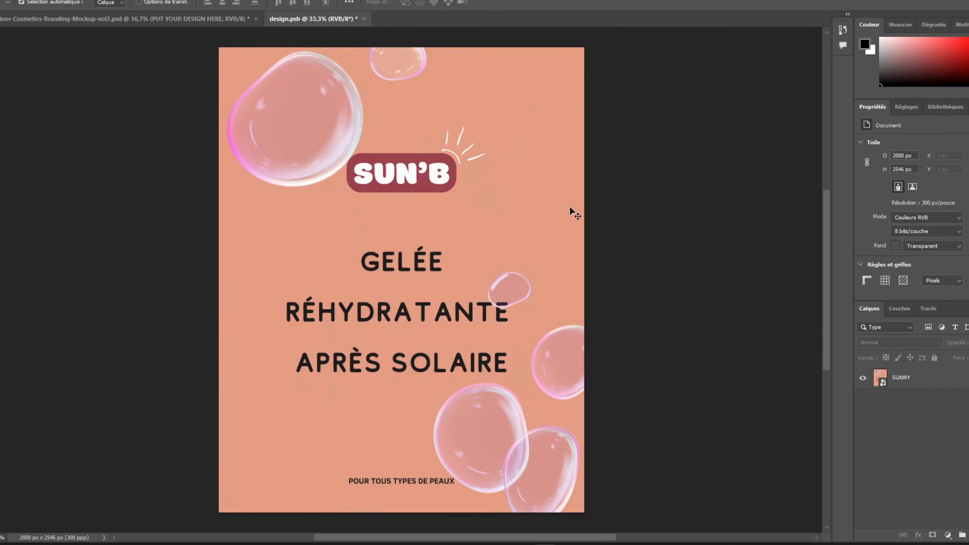
left_click(528, 186)
left_click(645, 142)
Save design.psb and compare its artwork with the tube in the mockup document, ending in the mockup
left_click(6, 0)
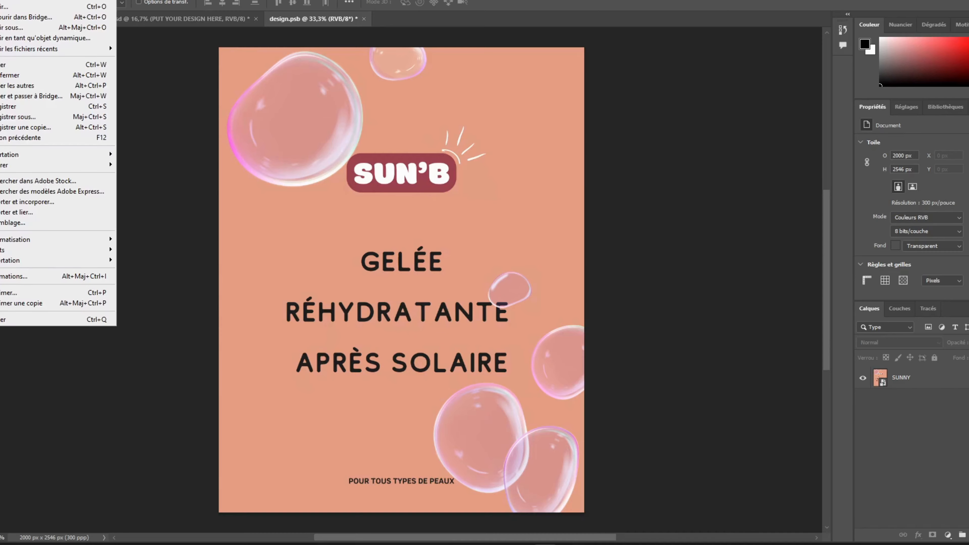
left_click(10, 107)
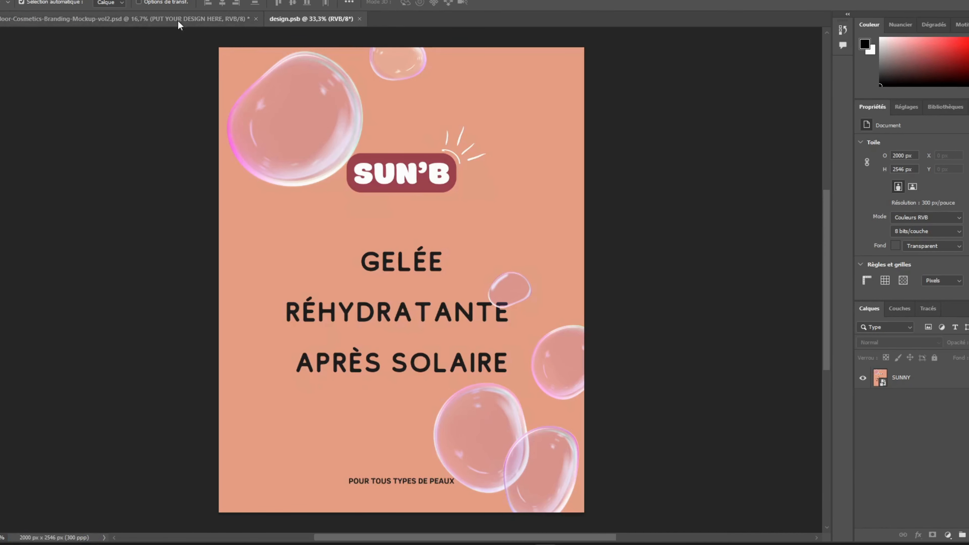
left_click(175, 19)
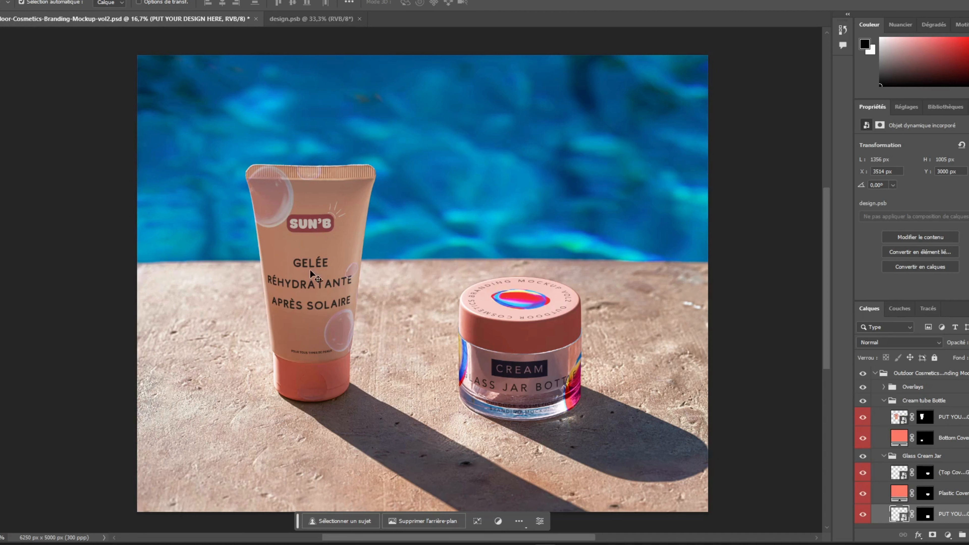
left_click(287, 21)
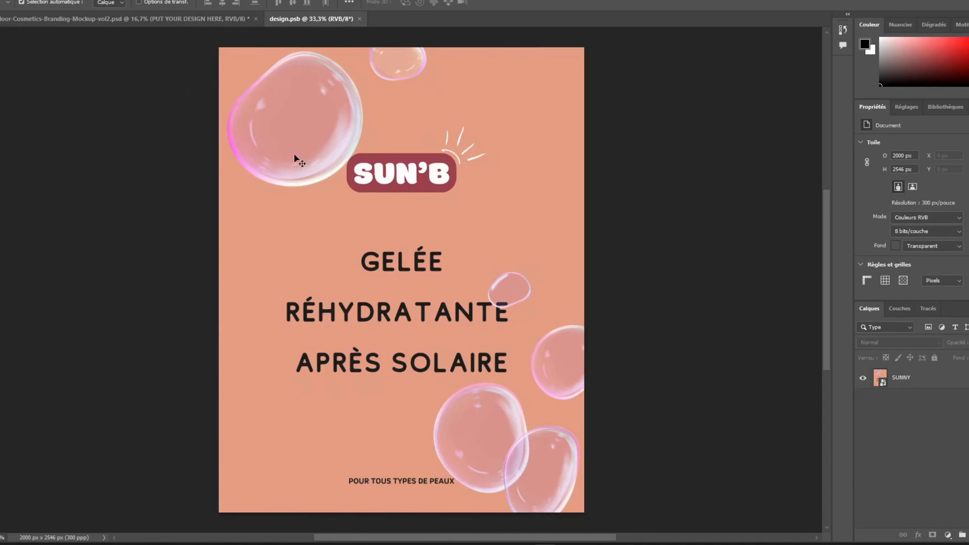
left_click(176, 21)
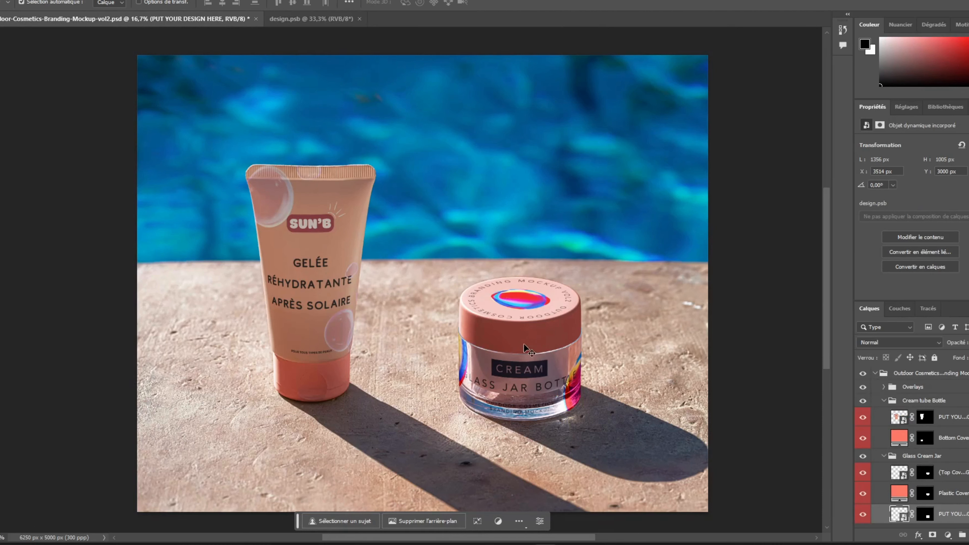
Open the contents of the Glass Cream Jar's PUT YOUR DESIGN HERE smart object and move the horizontal guide below the artwork
left_click(863, 514)
left_click(863, 514)
left_click(912, 236)
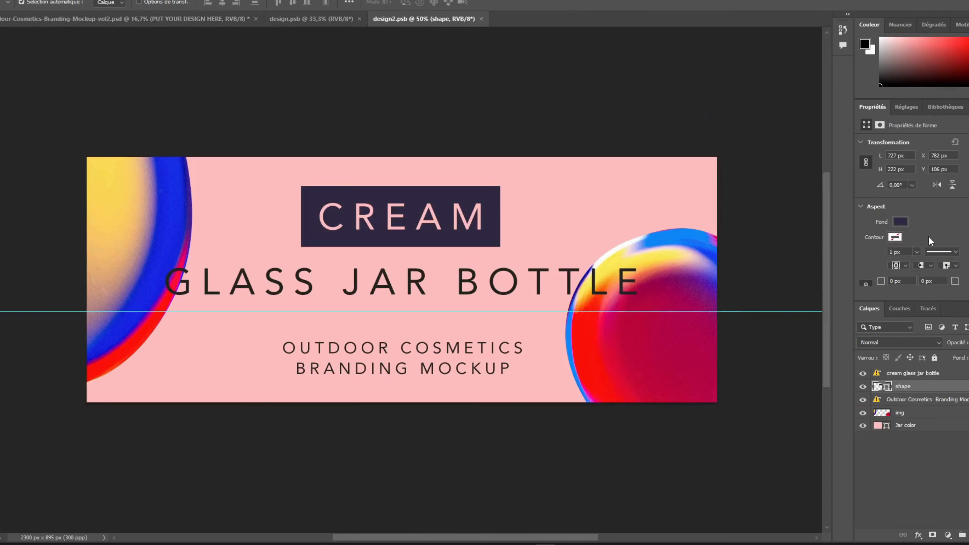
left_click_drag(748, 312, 747, 419)
left_click(765, 312)
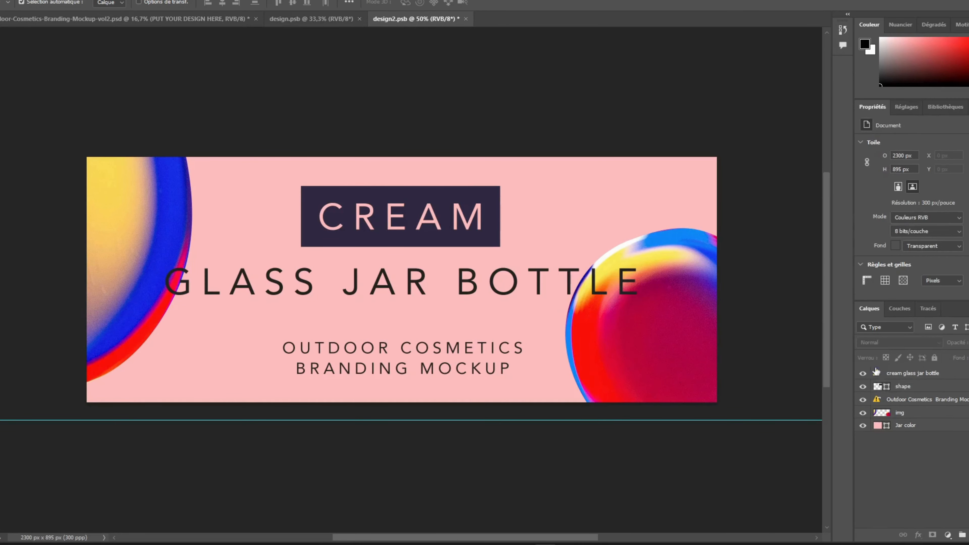
Delete both text layers and the shape, img and Jar color layers from design2.psb, leaving only one newly added empty layer
left_click_drag(907, 375, 968, 534)
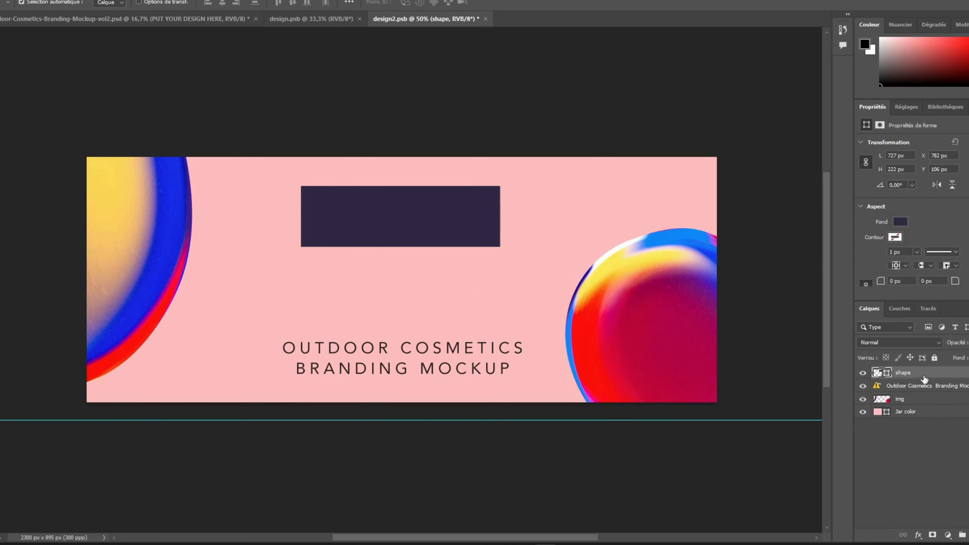
left_click_drag(925, 377, 968, 534)
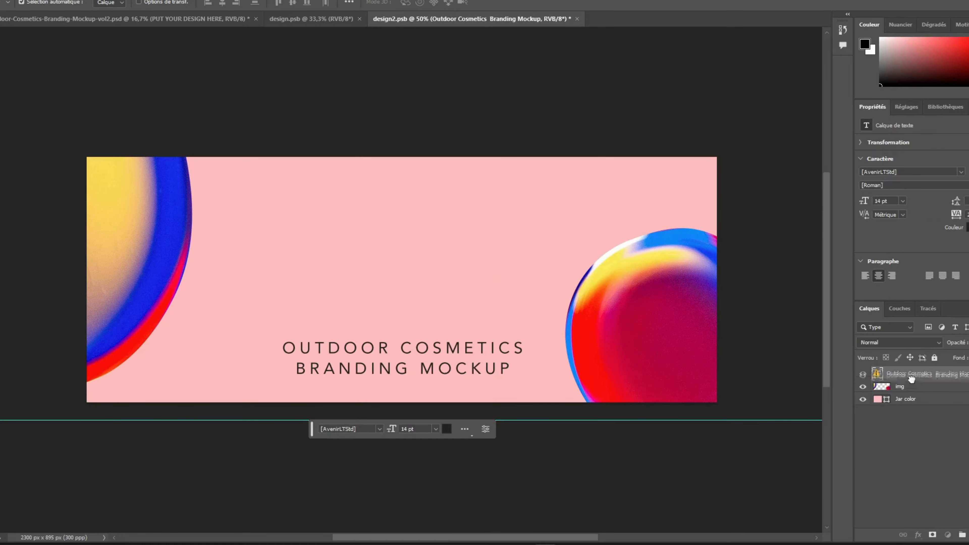
left_click_drag(910, 377, 968, 534)
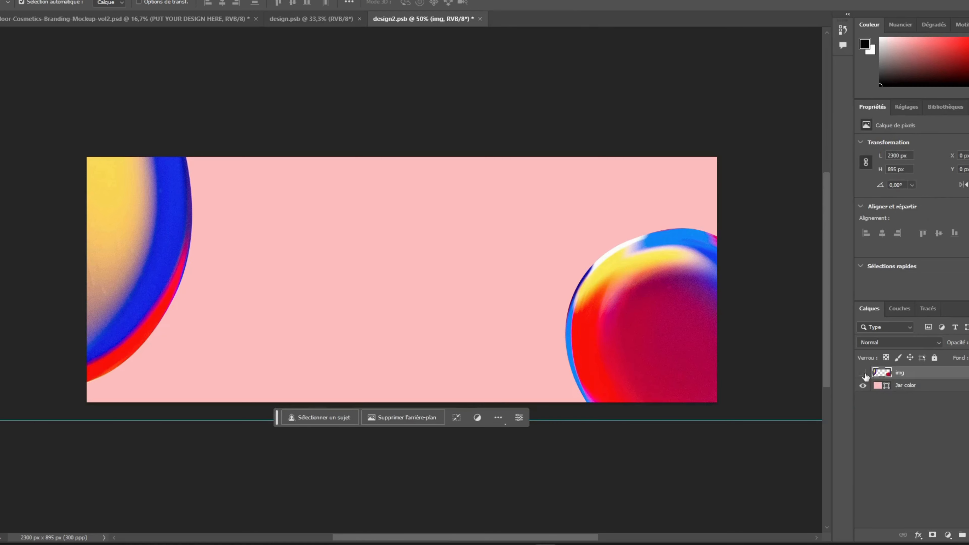
left_click(863, 373)
left_click(863, 373)
left_click(968, 534)
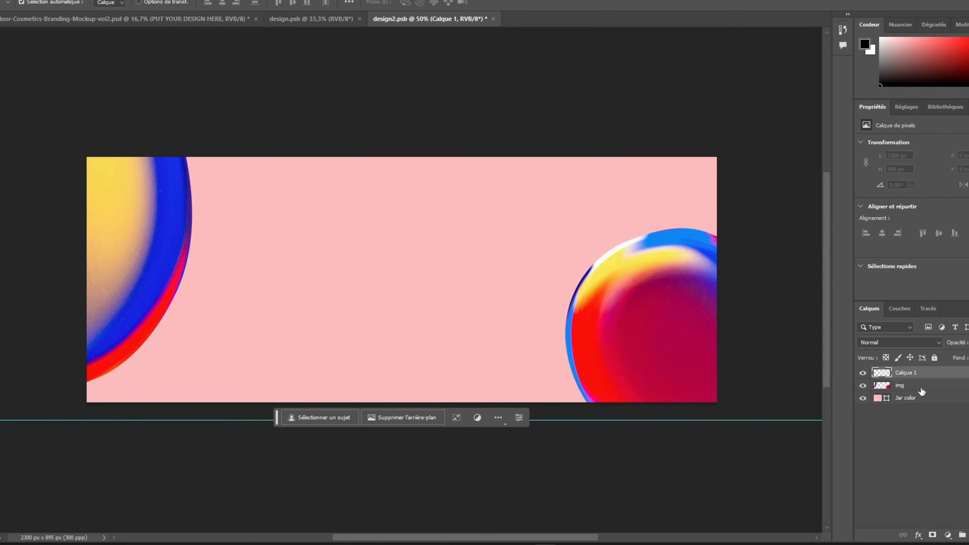
left_click_drag(920, 386, 968, 535)
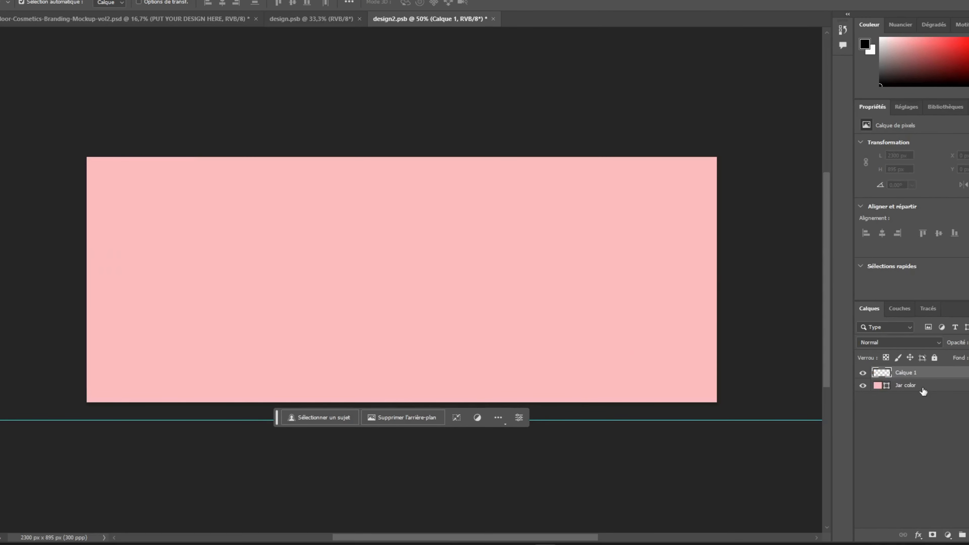
left_click_drag(921, 386, 968, 534)
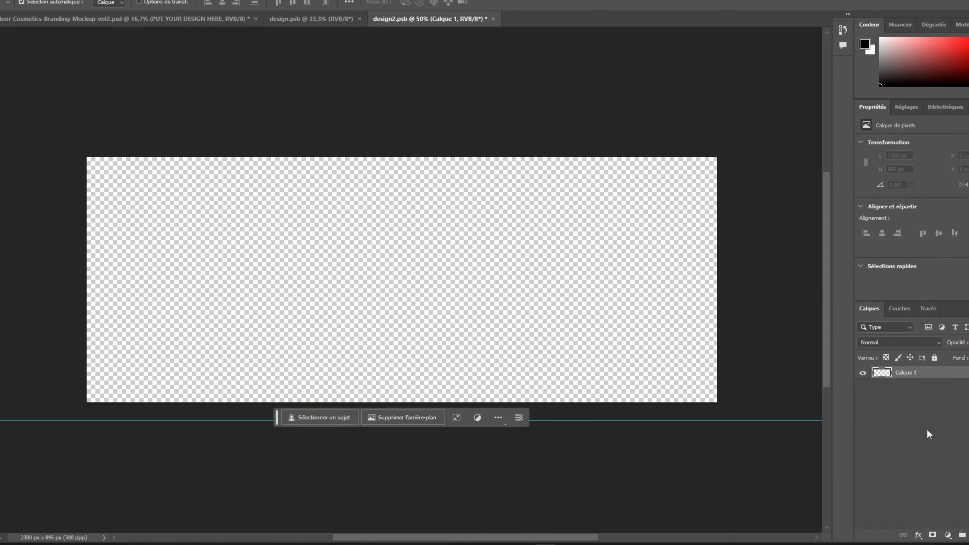
left_click(935, 398)
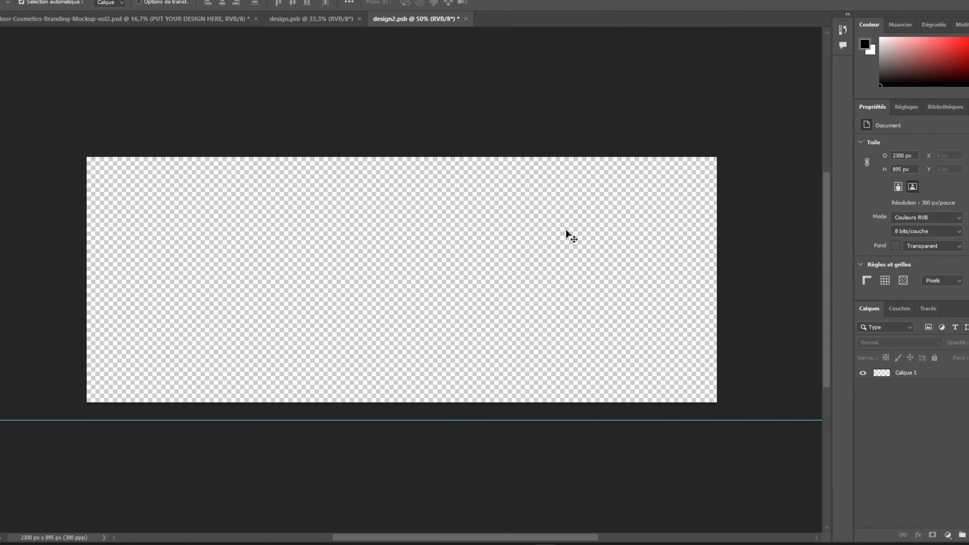